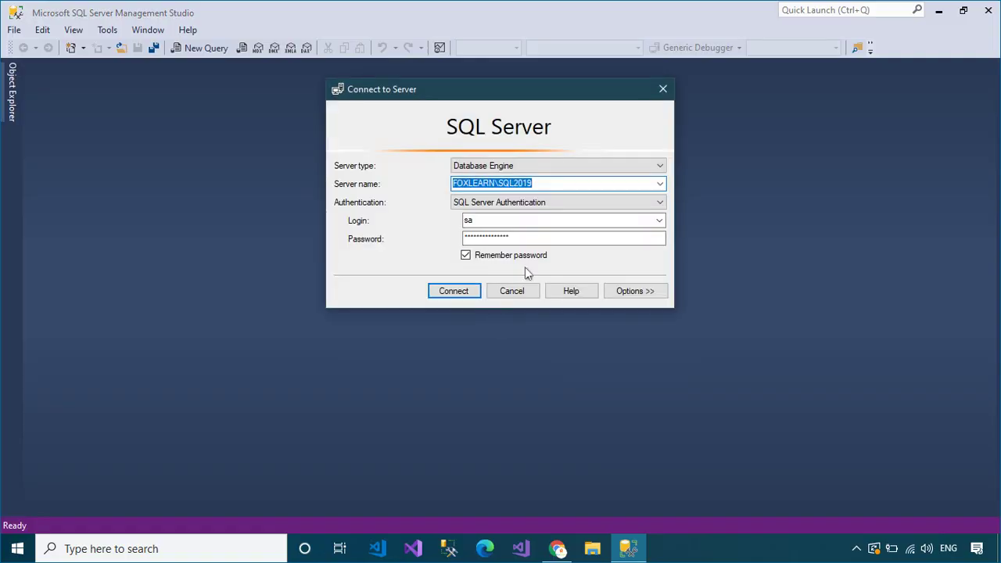
- Connect to FOXLEARN\SQL2019 and launch Configure Database Mail from Management > Database Mail
click(471, 292)
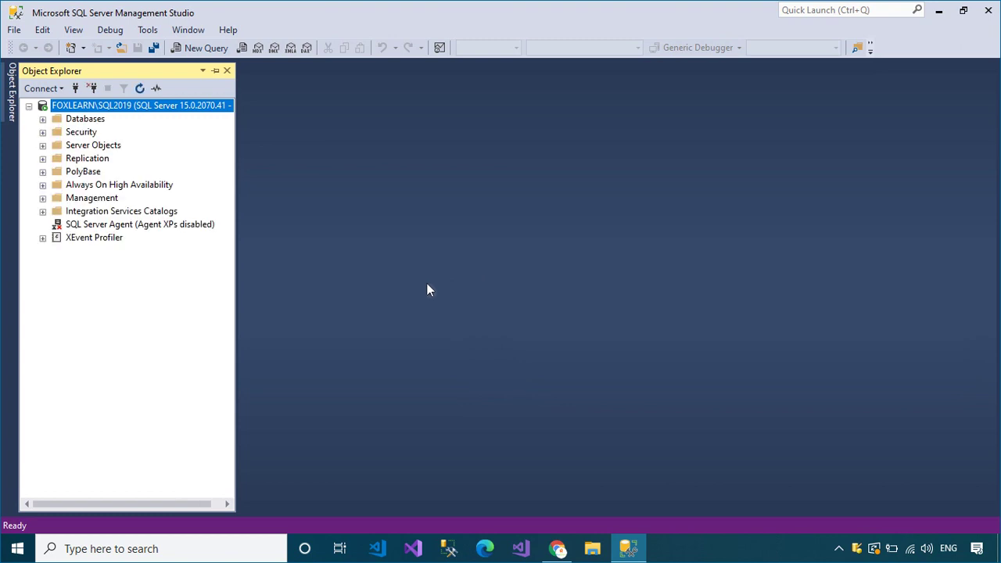
double_click(106, 200)
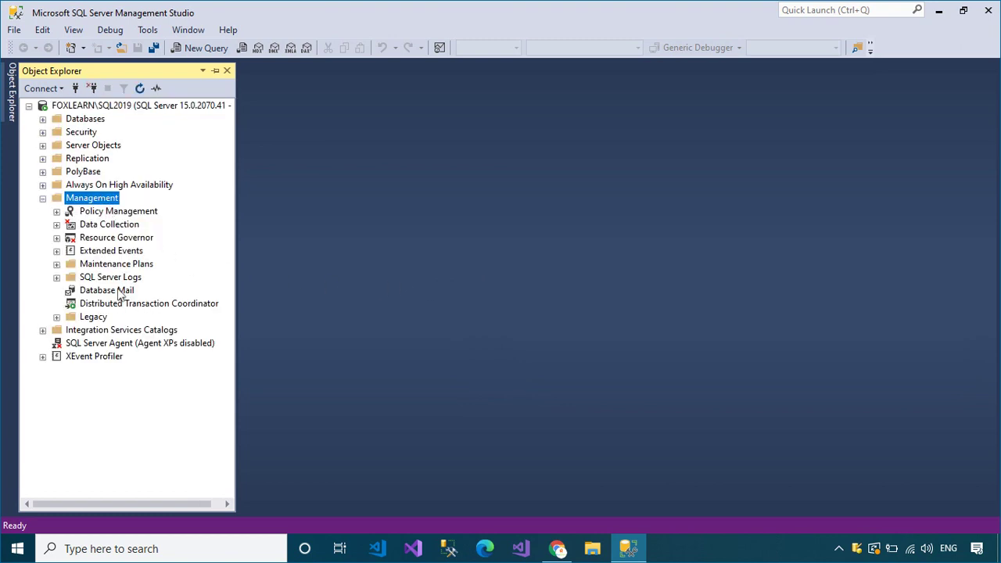
right_click(119, 290)
click(172, 301)
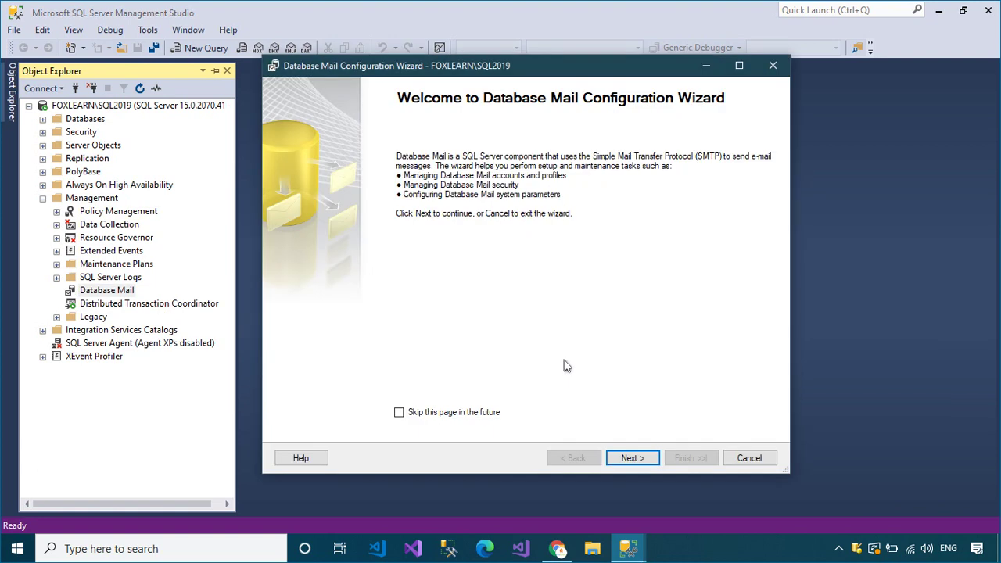
- Enable Database Mail in the wizard, name the new profile FoxLearn, and begin adding an account
click(634, 460)
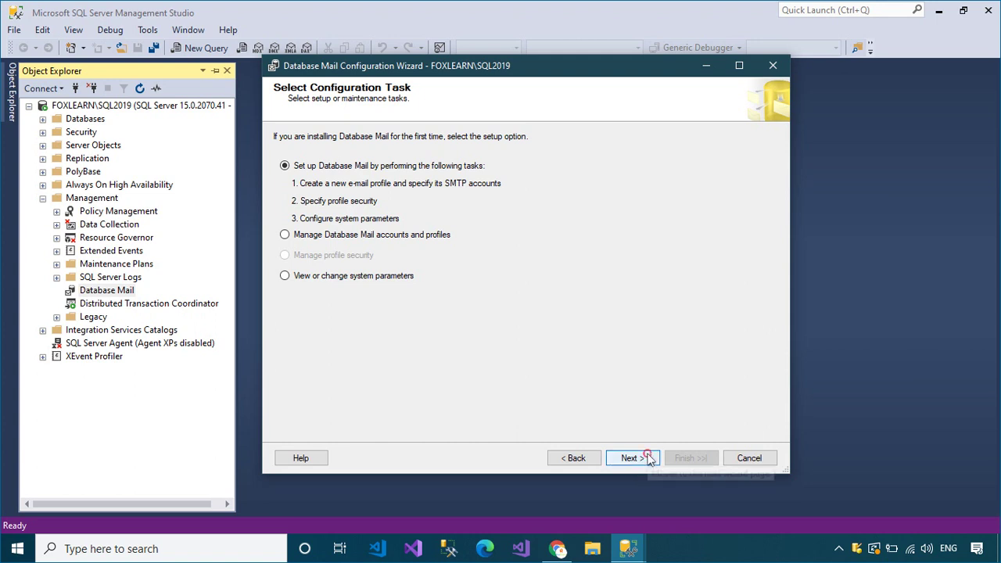
click(644, 458)
click(621, 295)
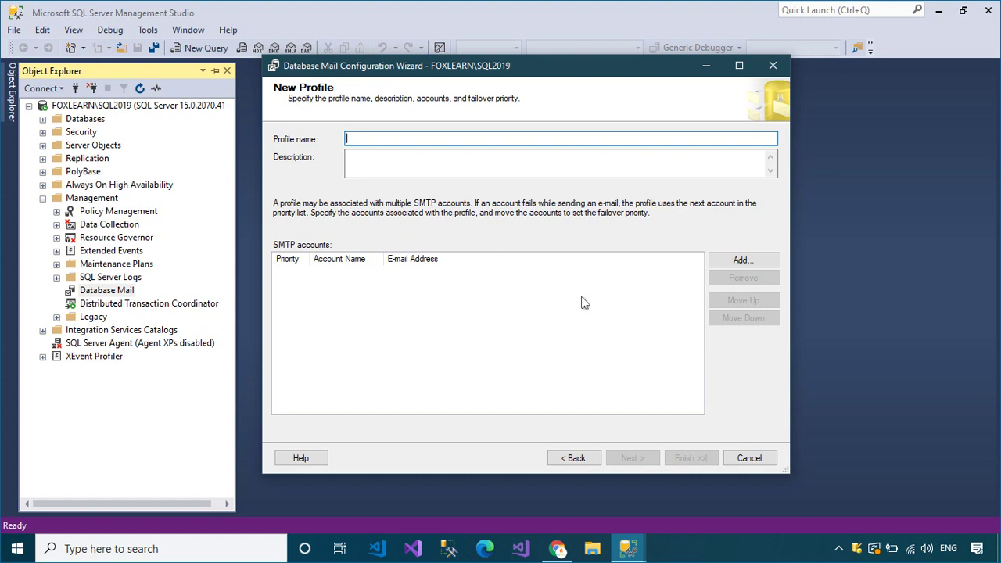
text(FoxLearn)
click(746, 263)
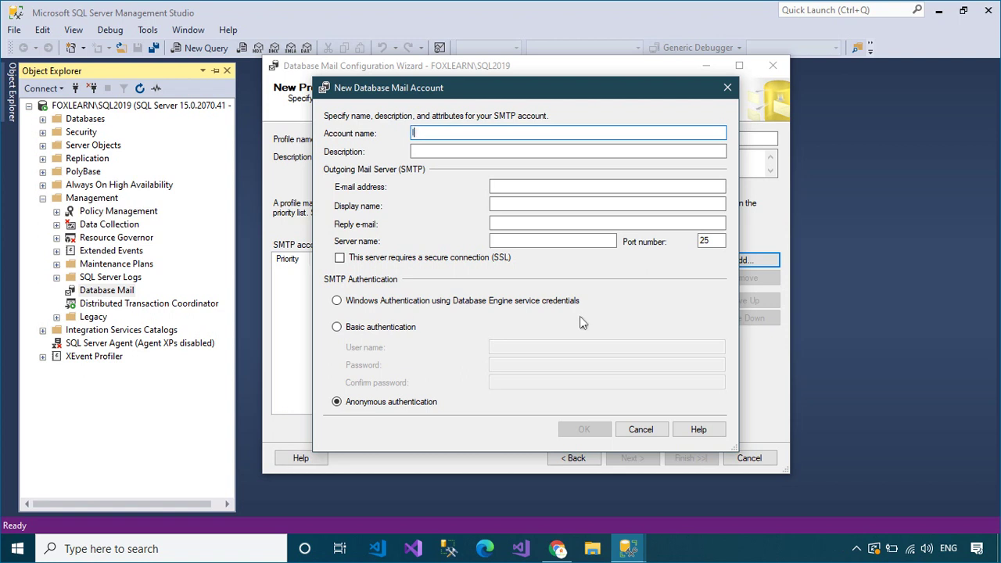
- Enter the Gmail address as sender and reply e-mail, clearing a mistyped display name
click(529, 187)
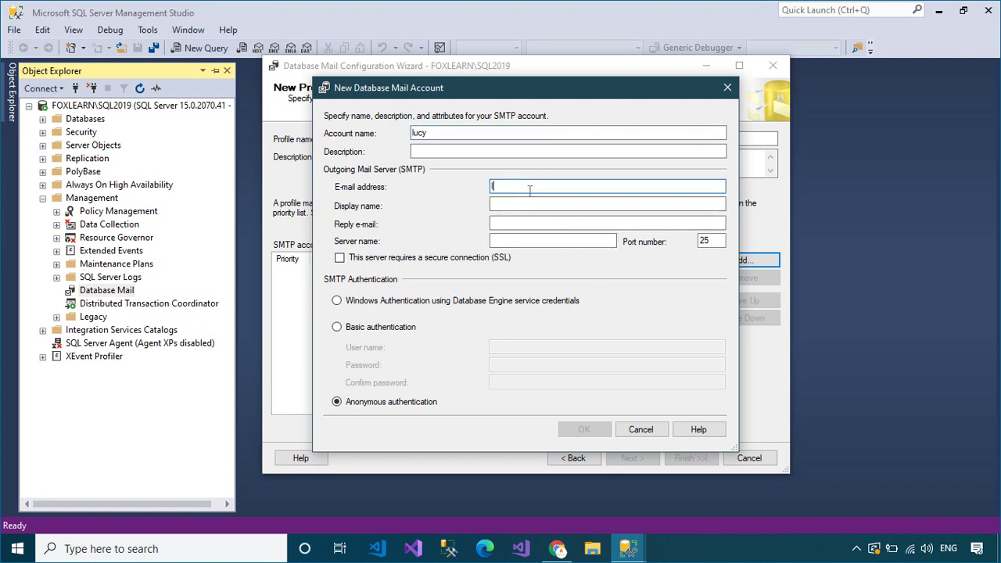
key(Tab)
text(Fo)
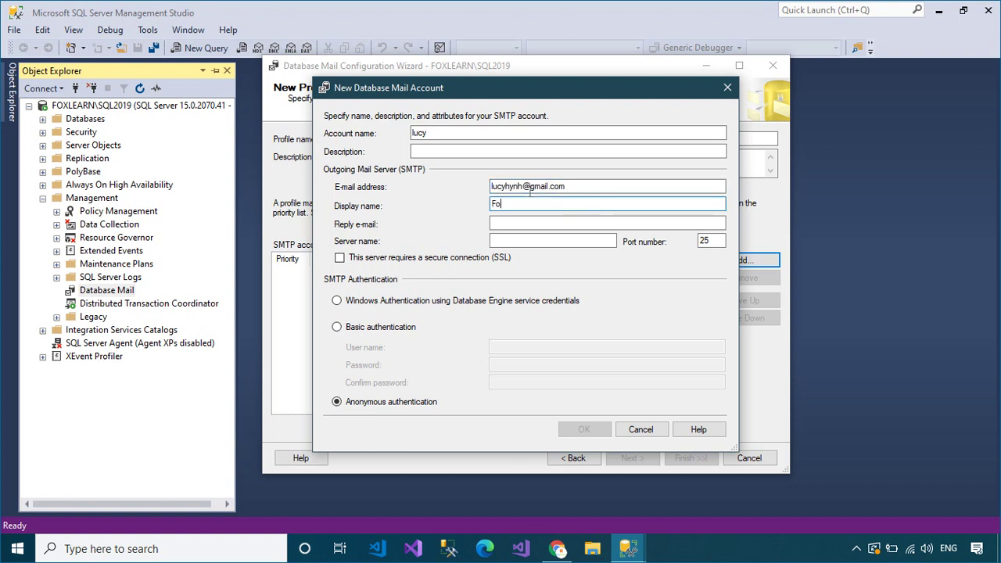
key(ctrl+a)
key(BackSpace)
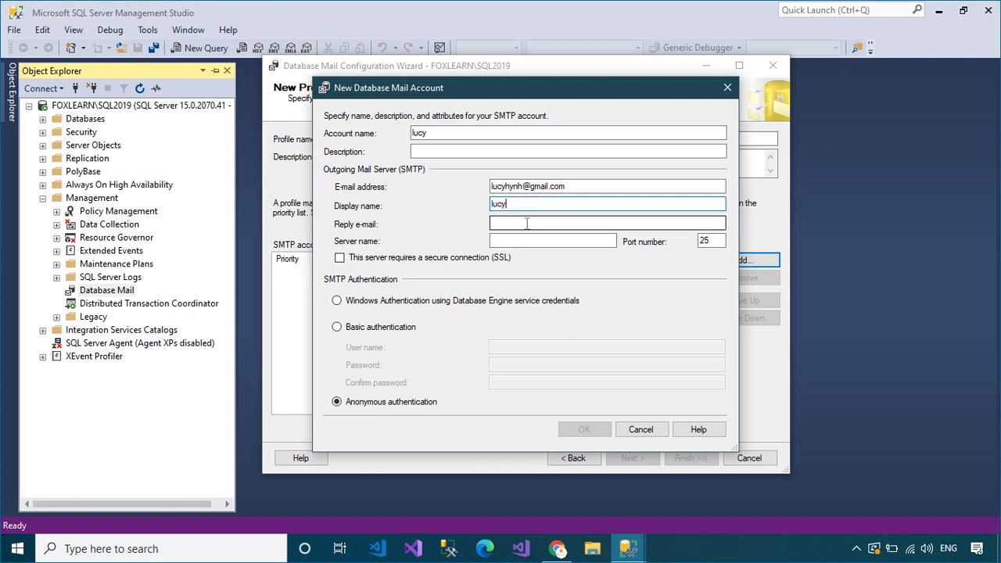
click(527, 224)
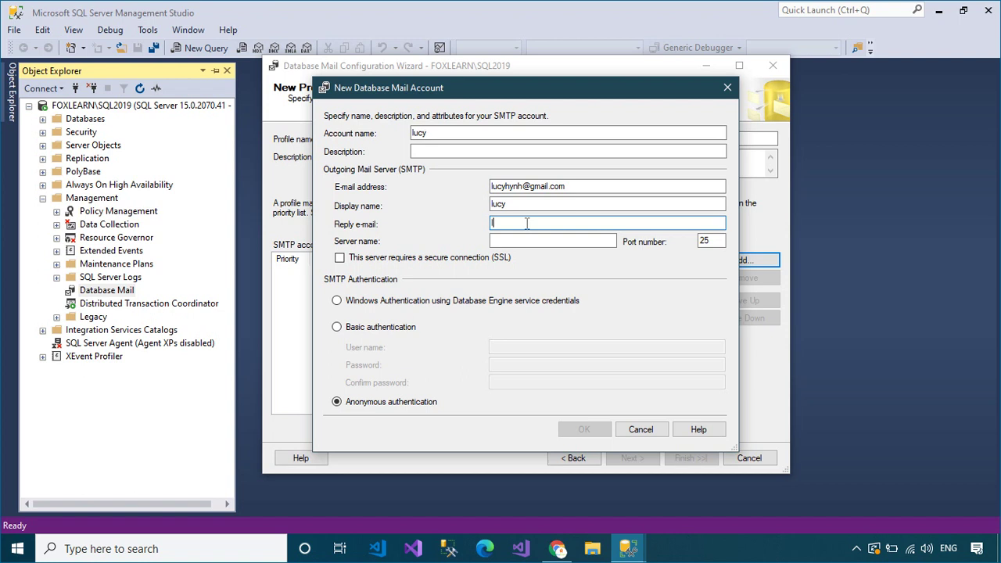
- Set server smtp.gmail.com, port 587, SSL, and Basic authentication with the Gmail user name and password
click(540, 240)
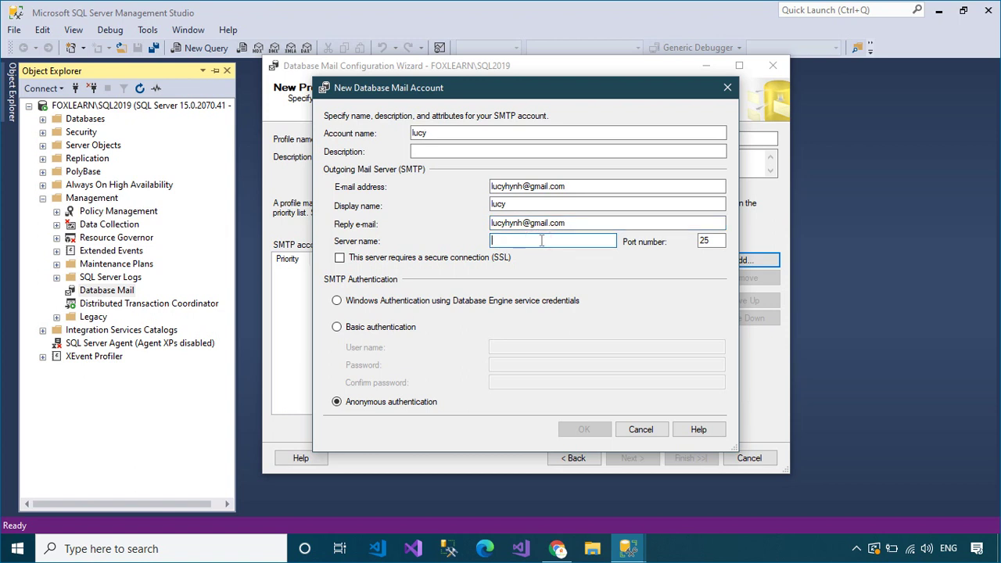
text(smtp)
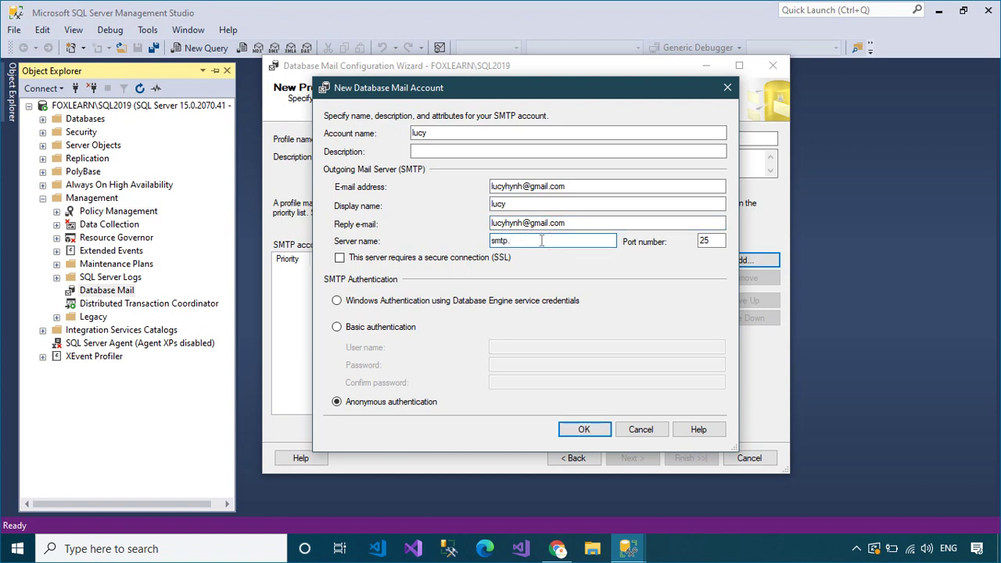
text(.gmail.com)
double_click(710, 241)
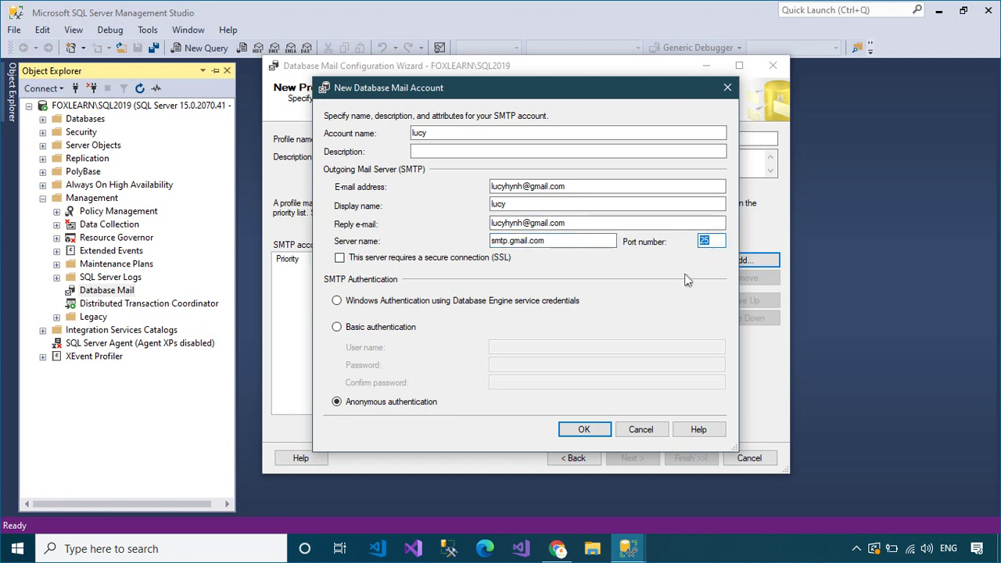
text(5)
click(339, 257)
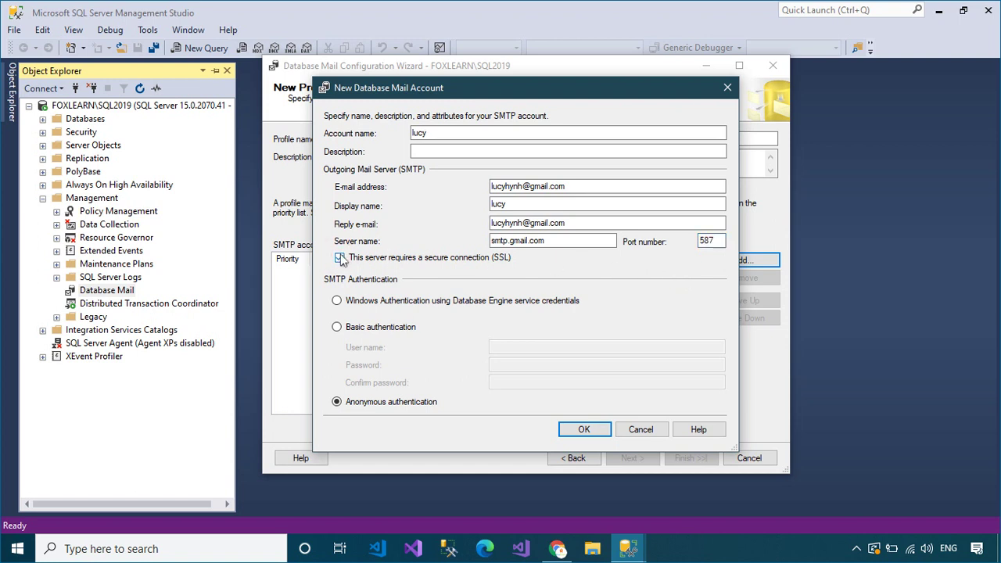
click(336, 327)
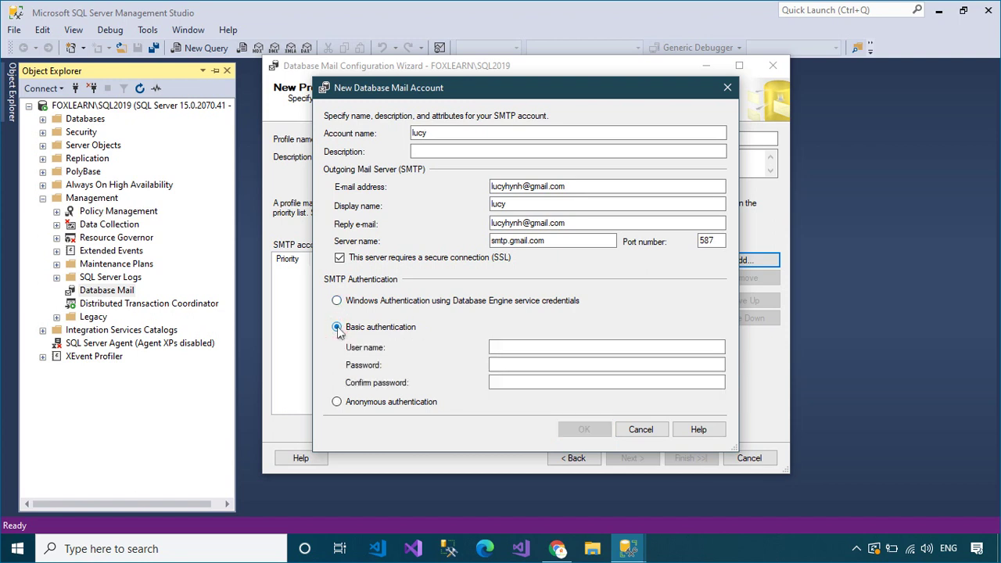
click(508, 344)
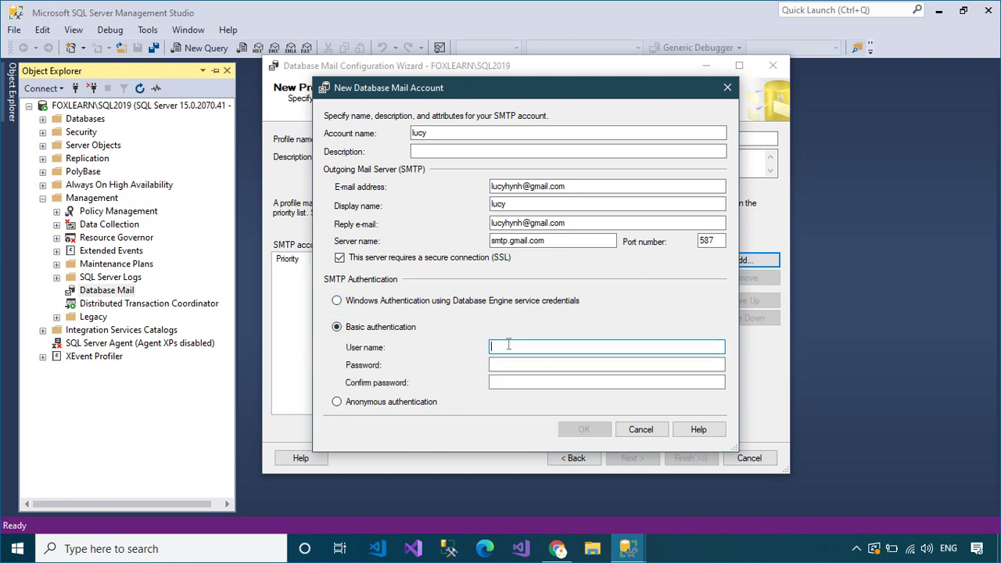
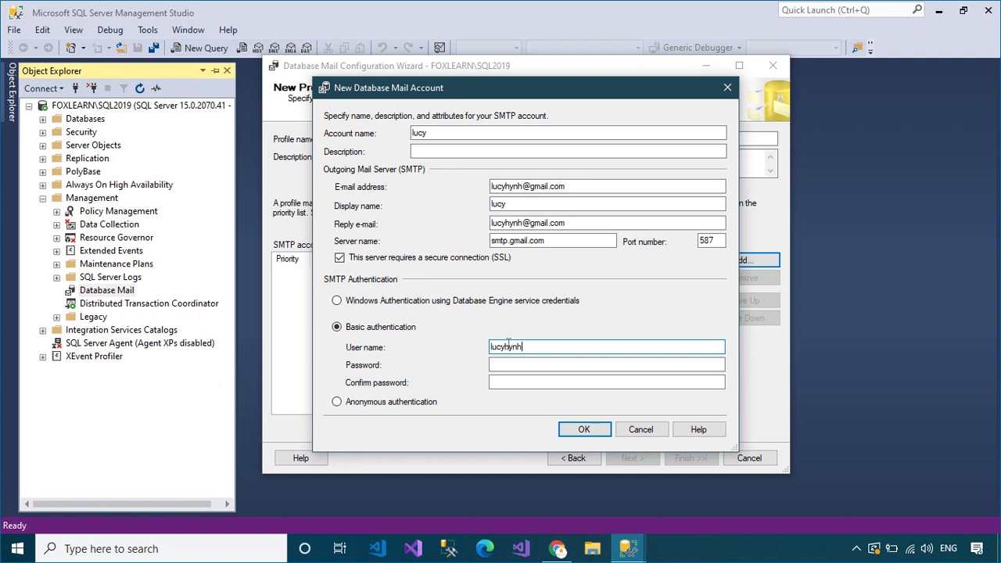
key(Tab)
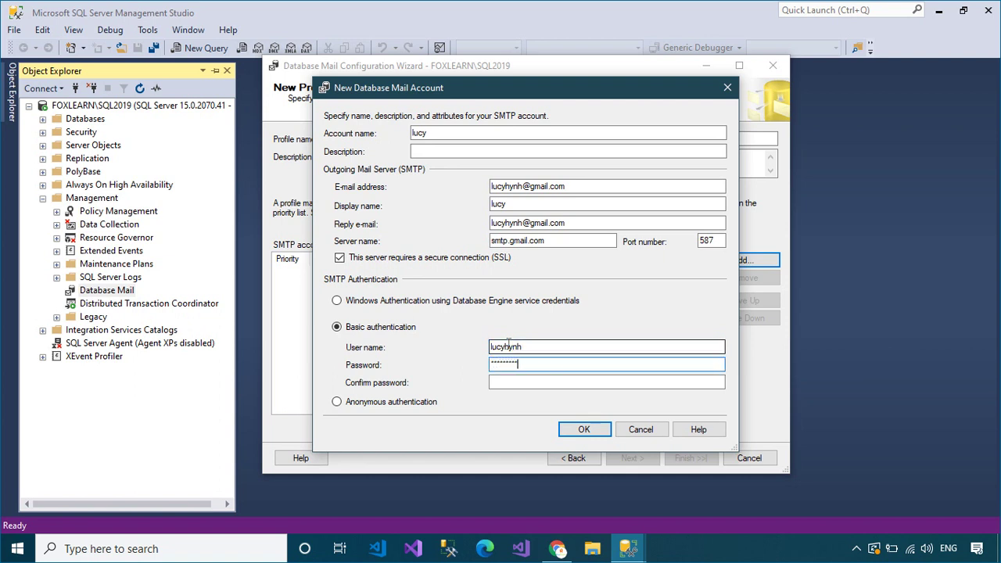
key(Tab)
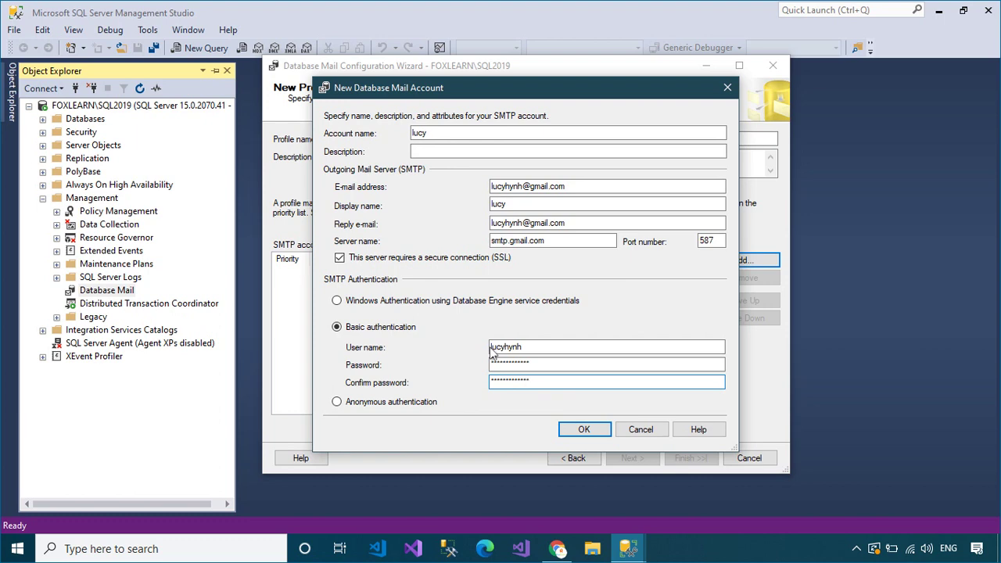
- Save the Gmail account to FoxLearn, mark the profile Public, and finish and close the wizard
click(579, 429)
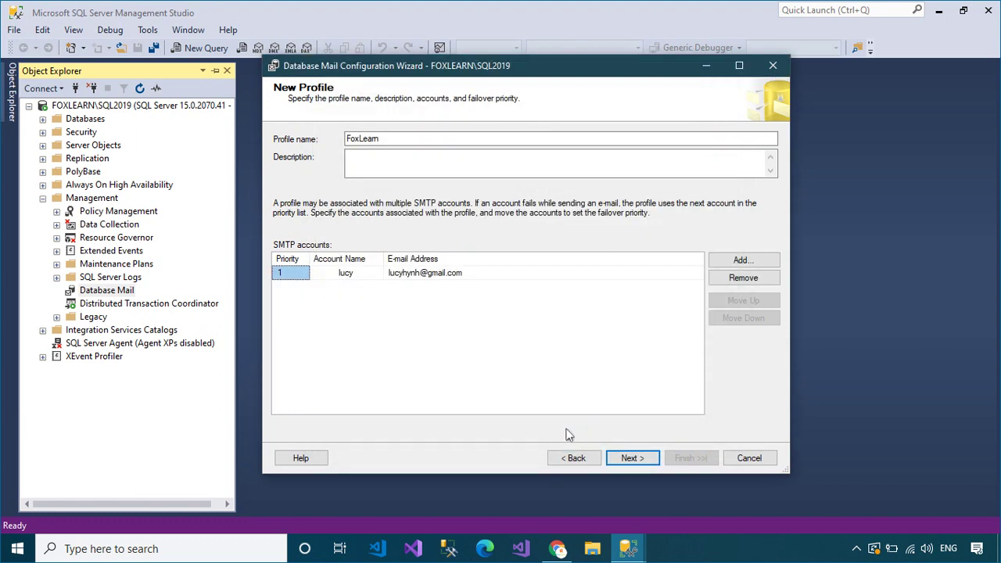
click(651, 462)
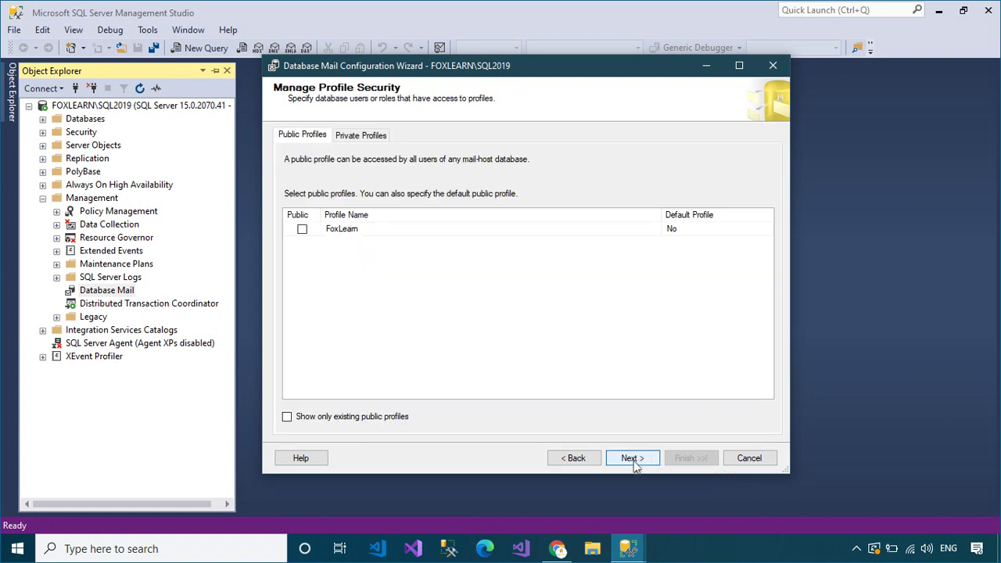
click(302, 228)
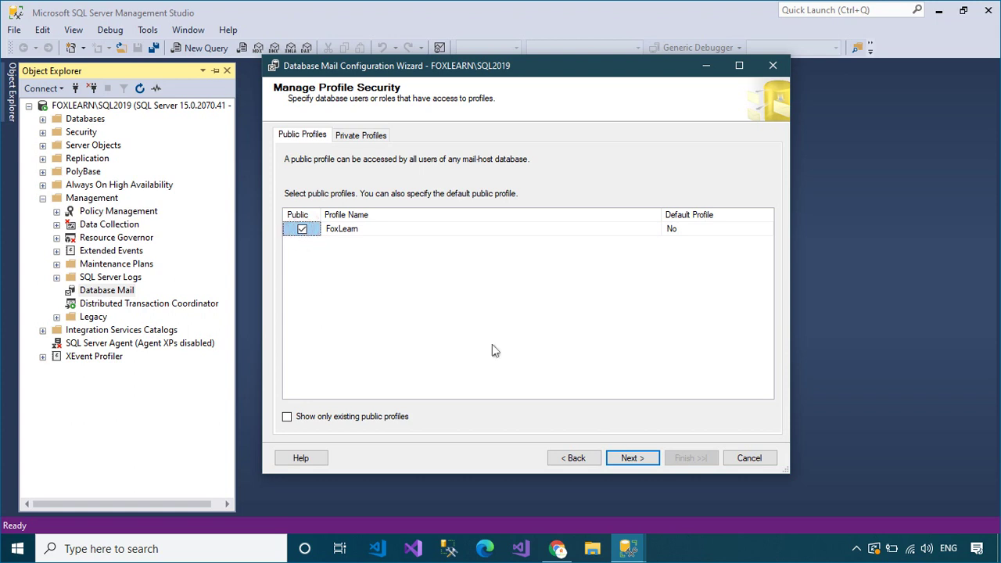
click(634, 458)
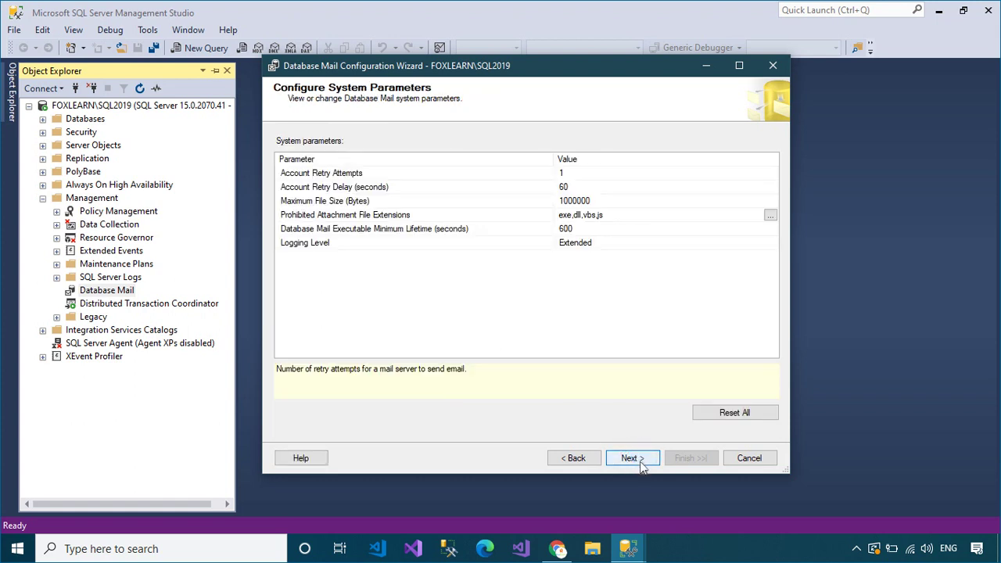
click(639, 461)
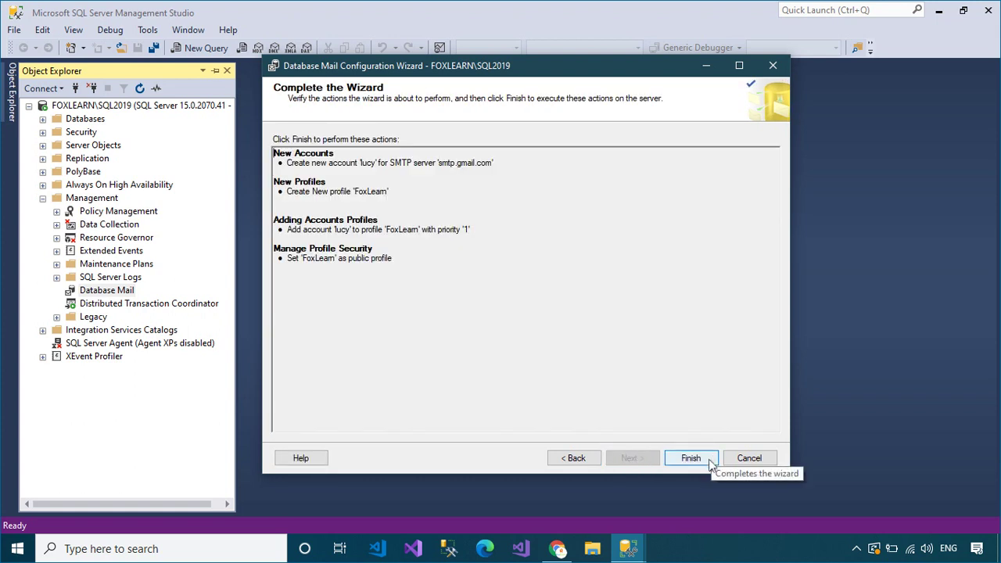
click(691, 459)
click(743, 455)
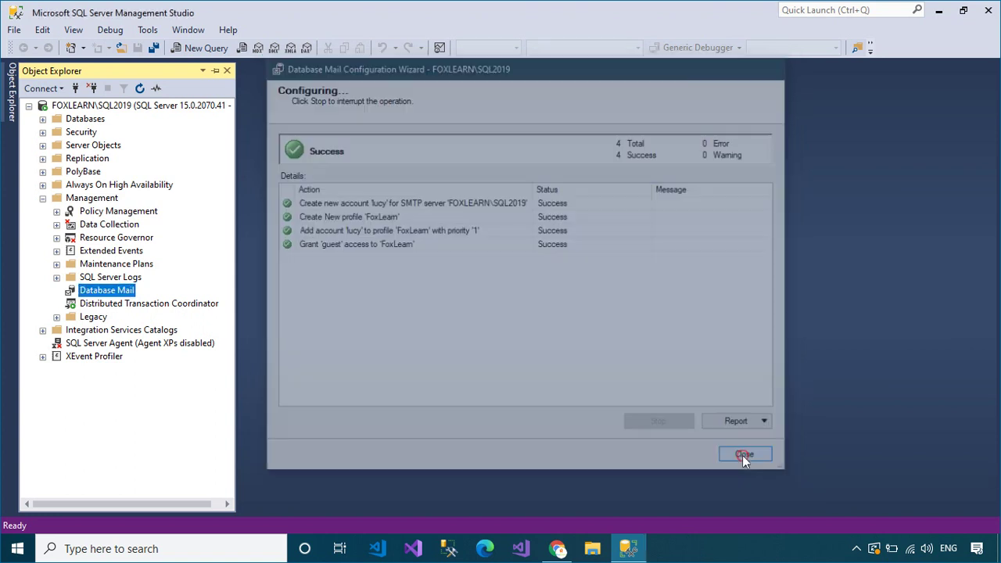
- Send a Database Mail test e-mail to a Gmail recipient address and acknowledge the confirmation
right_click(131, 295)
click(205, 317)
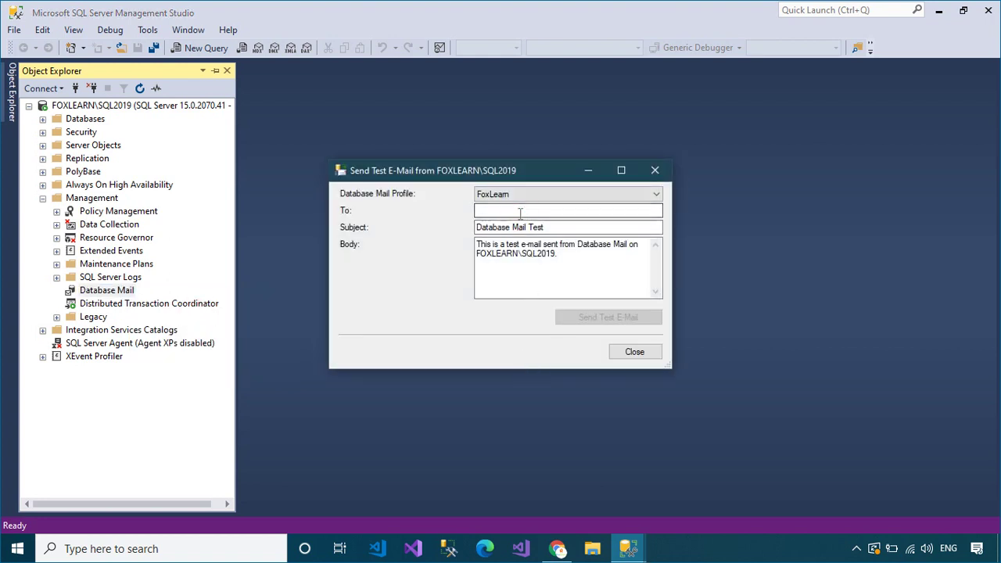
click(521, 211)
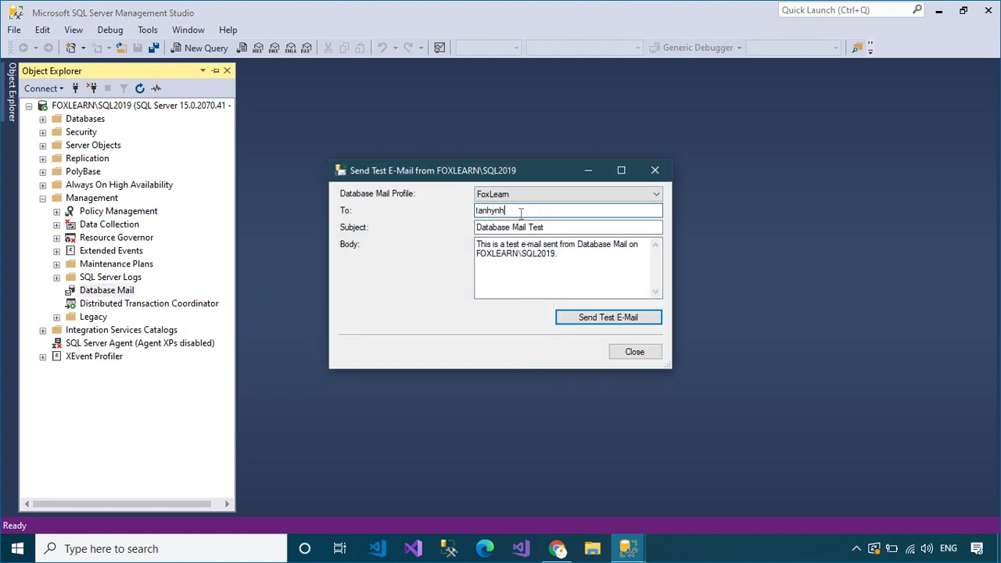
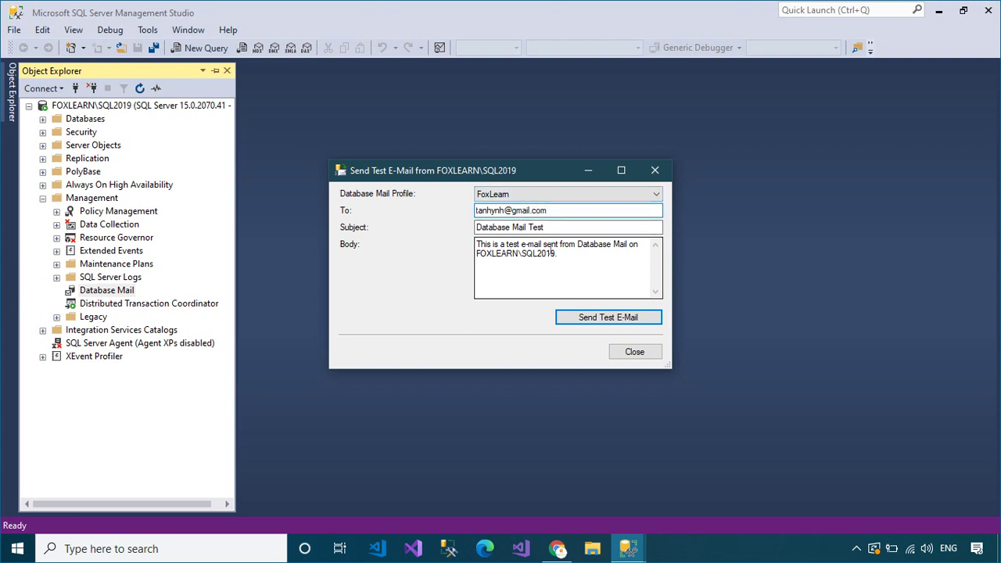
click(588, 318)
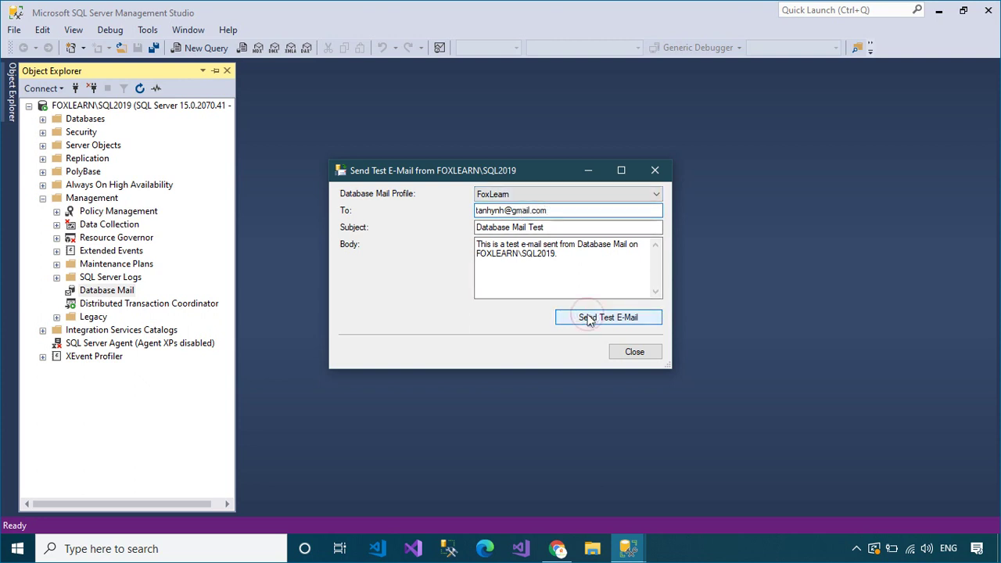
click(513, 354)
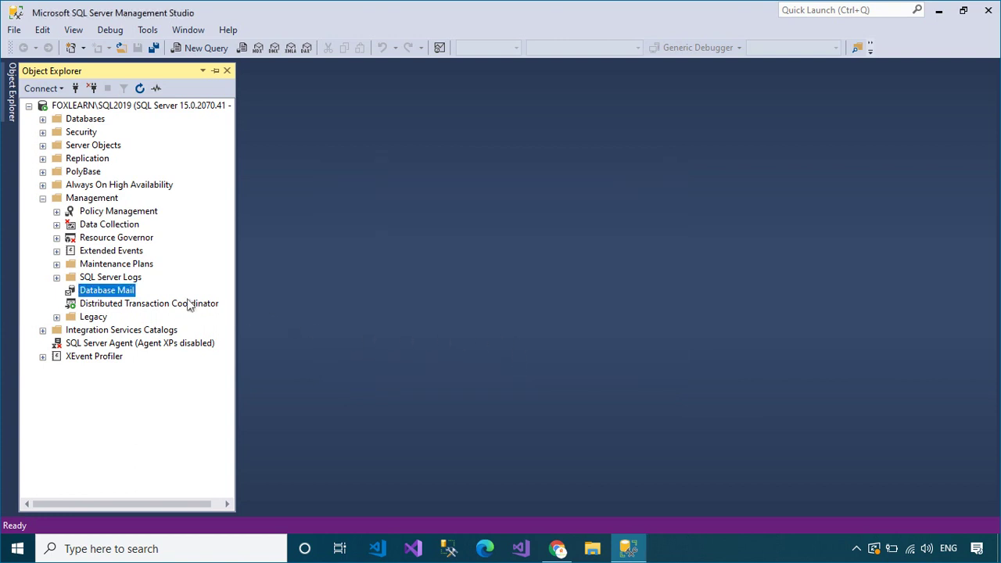
- Open the Database Mail log, then switch to the Gmail inbox
right_click(132, 293)
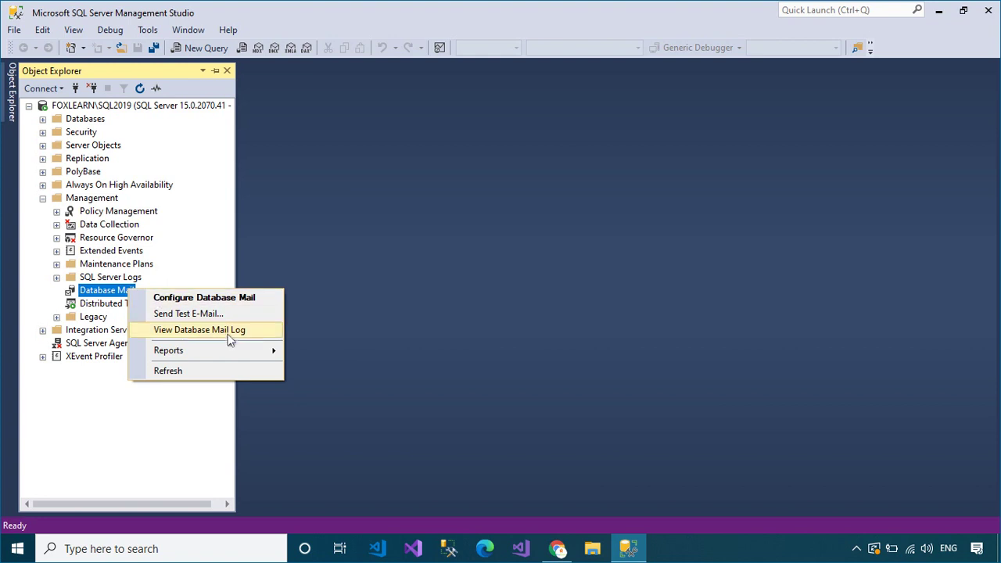
click(280, 329)
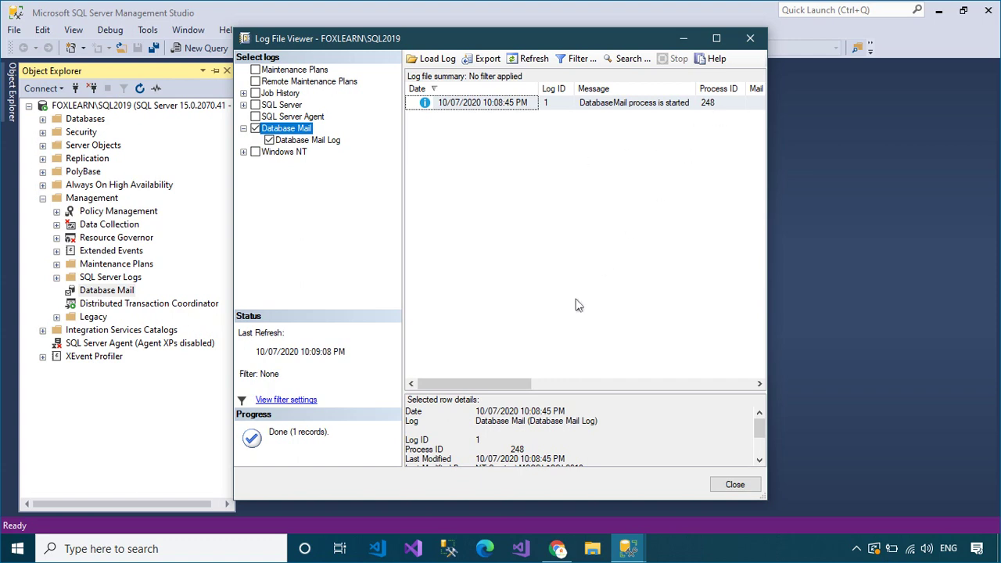
click(555, 549)
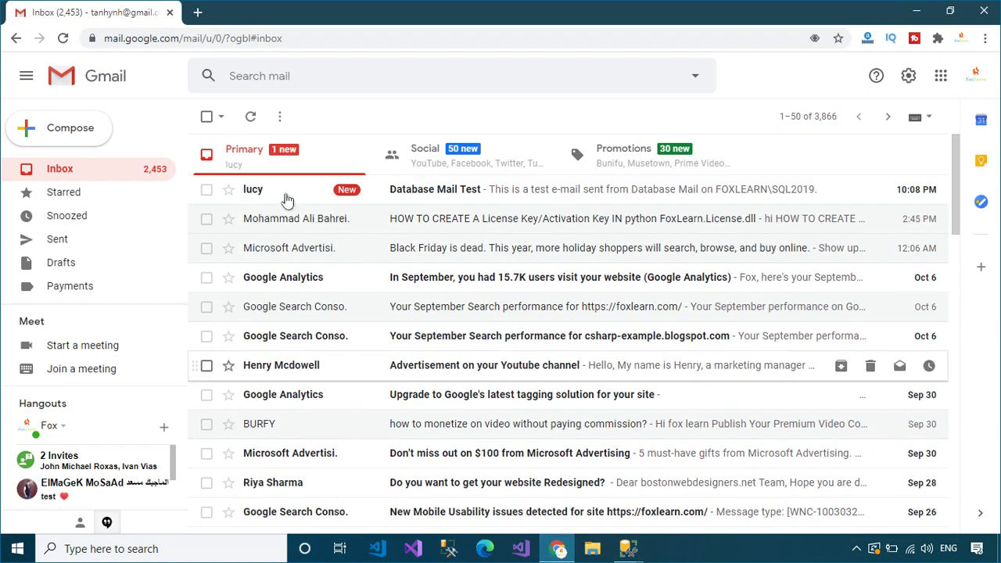
- Open the 'Database Mail Test' message in Gmail, then return to the Log File Viewer
click(514, 196)
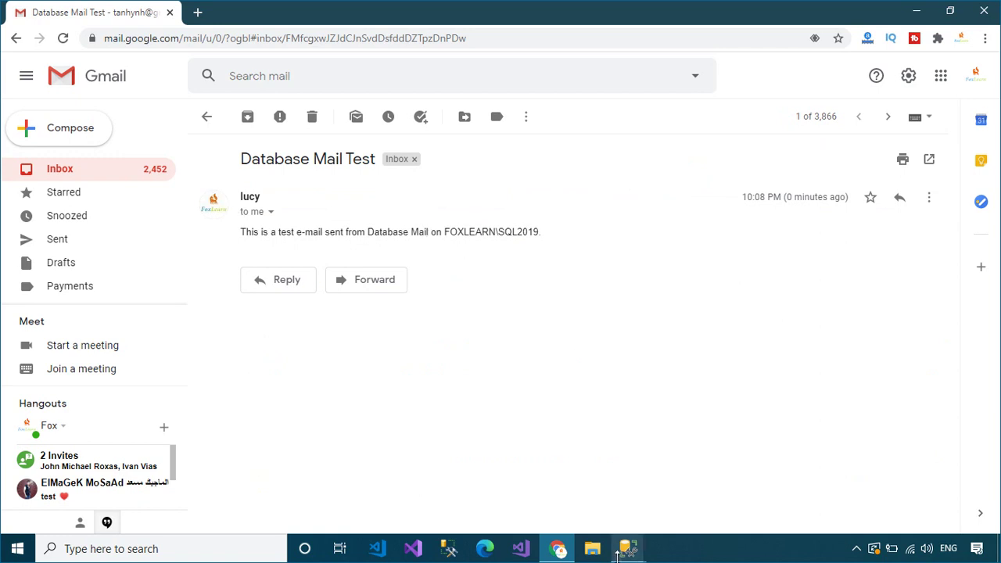
mouse_move(628, 549)
click(696, 494)
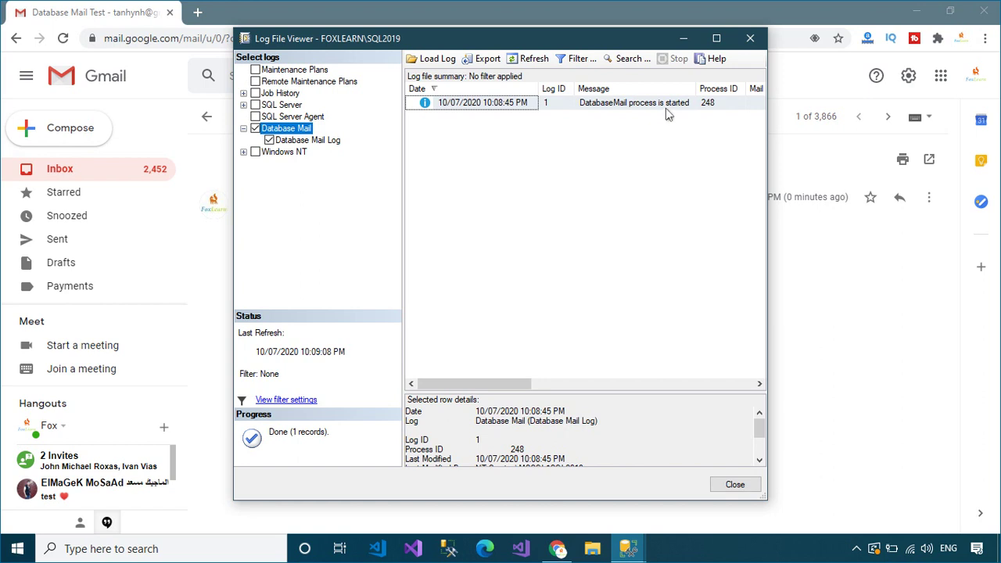
- Close the log viewer and start a new query with 'use msdb' and 'go'
click(728, 485)
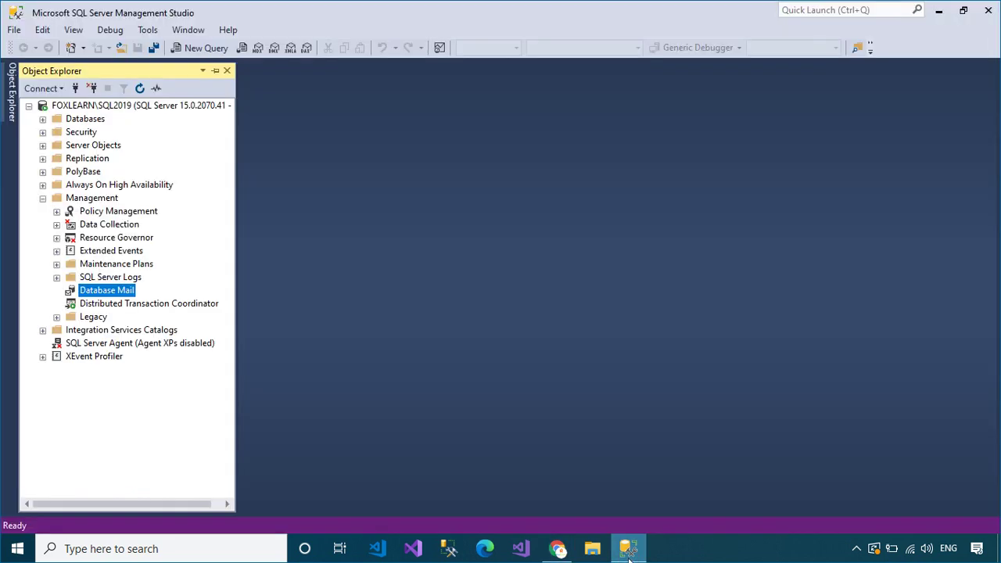
click(125, 105)
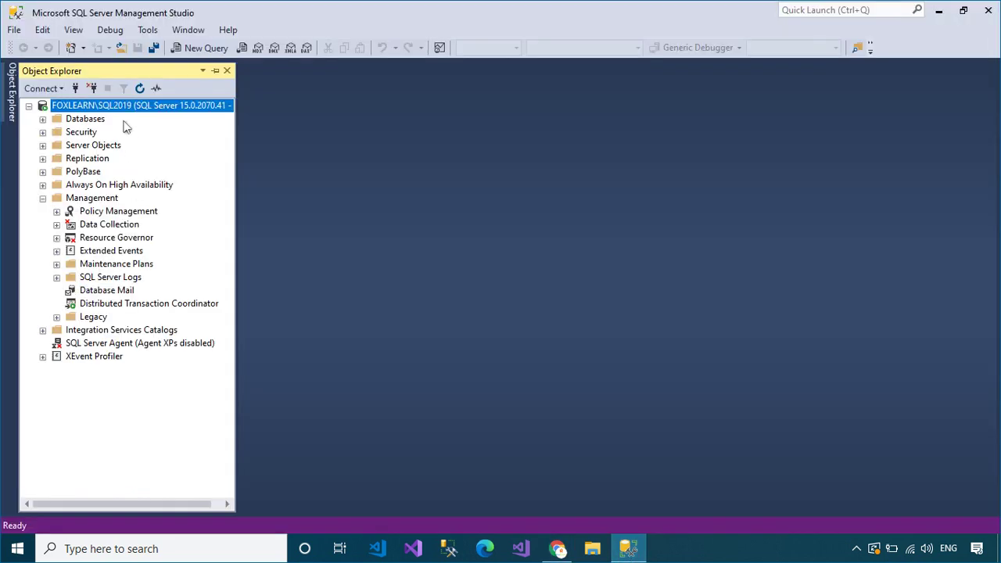
click(206, 47)
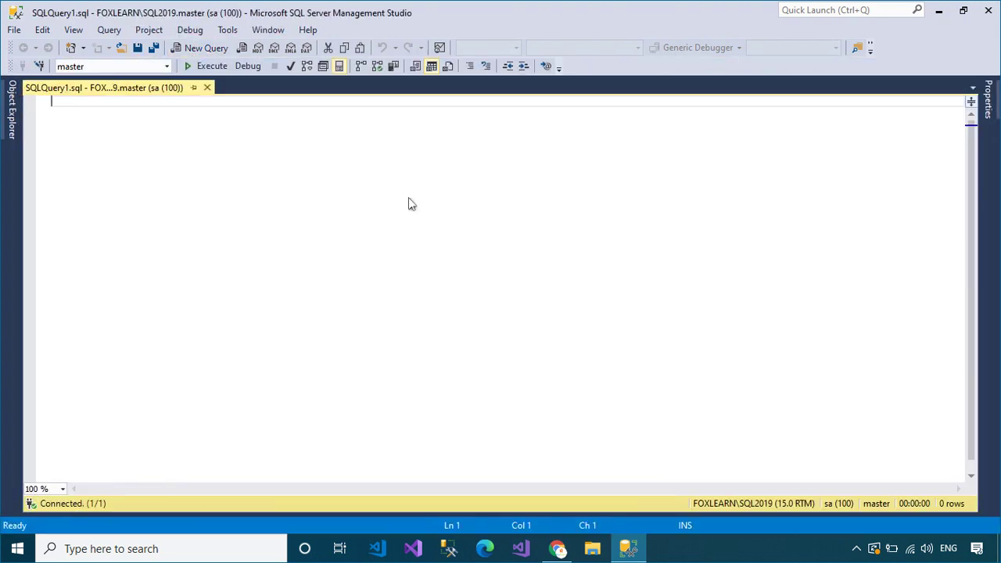
text(use)
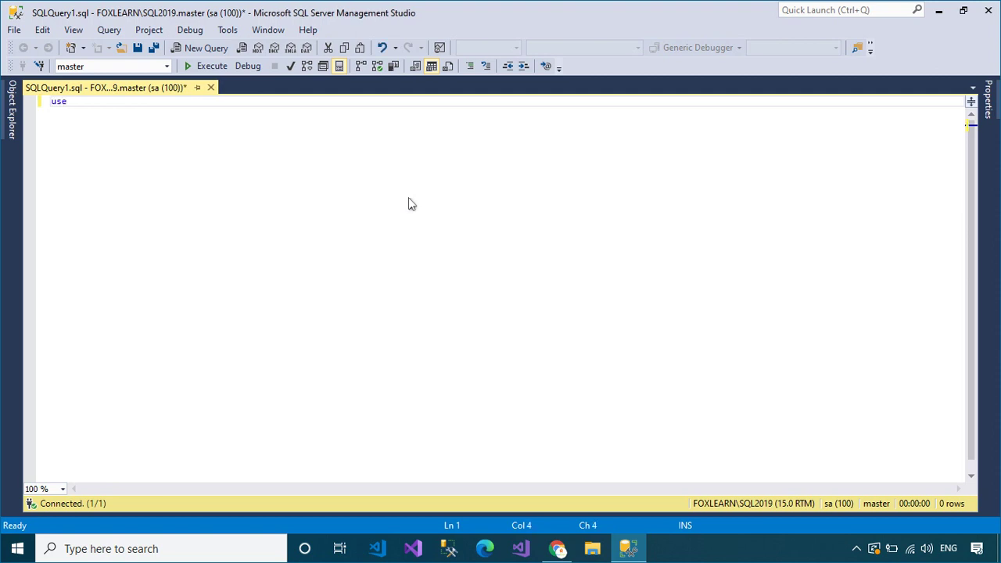
text( ms)
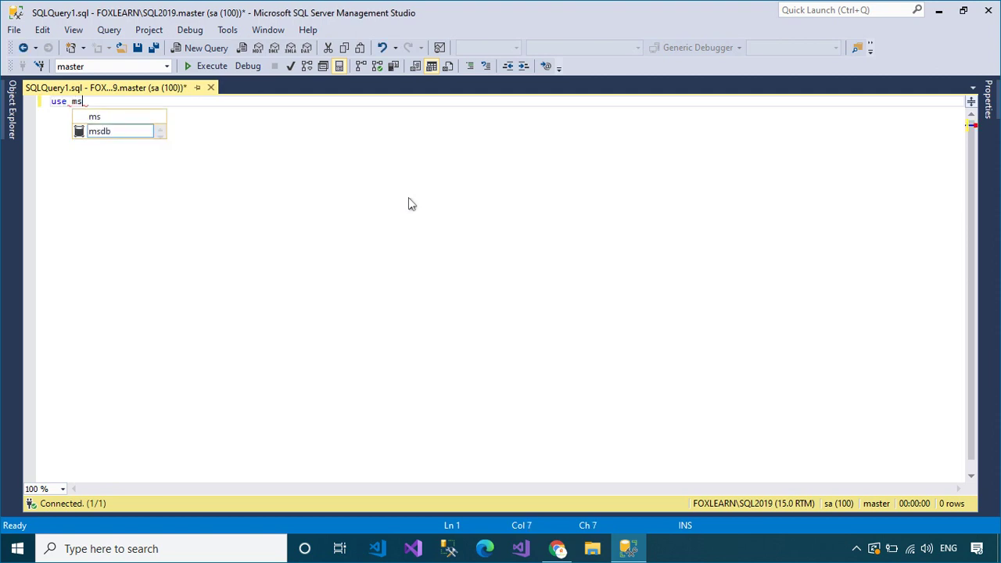
key(Down)
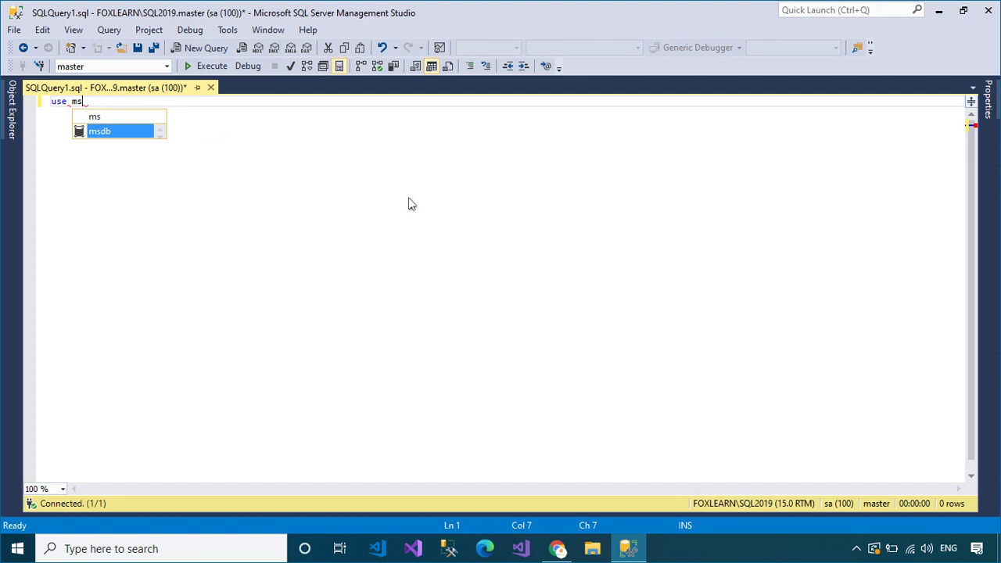
key(Tab)
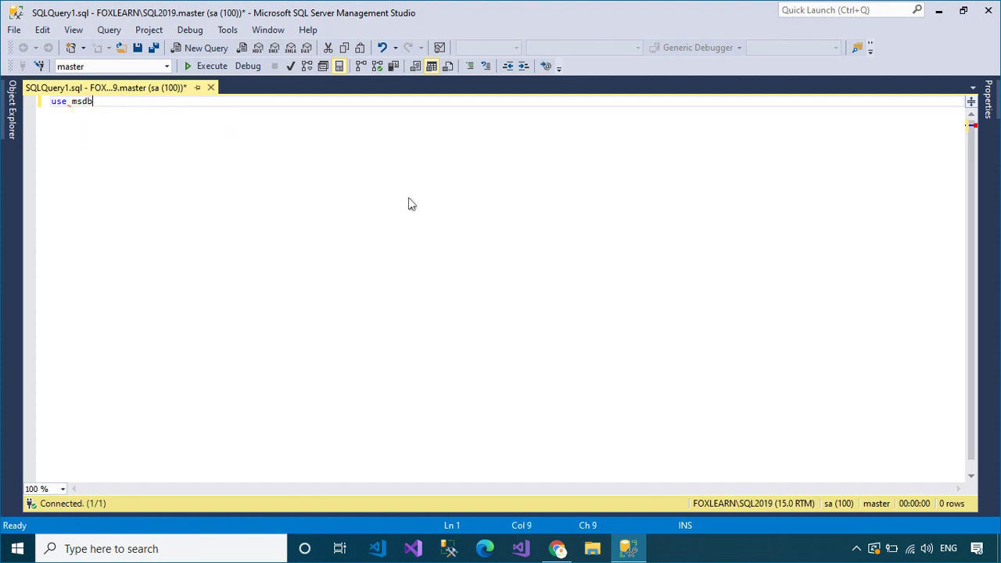
key(Return)
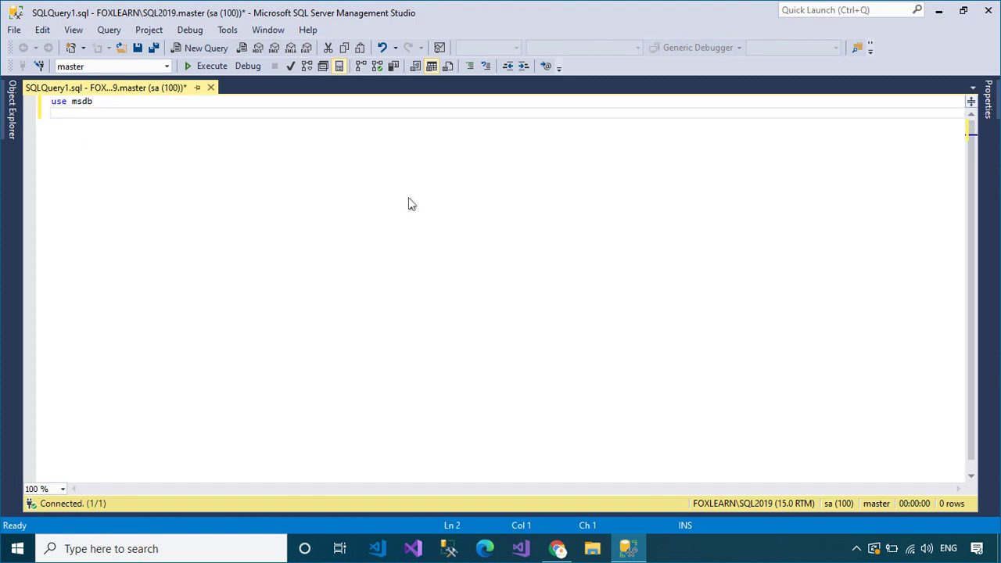
text(go)
key(Return)
- Add 'select * from sysmail_allitems' and execute the query
text(select )
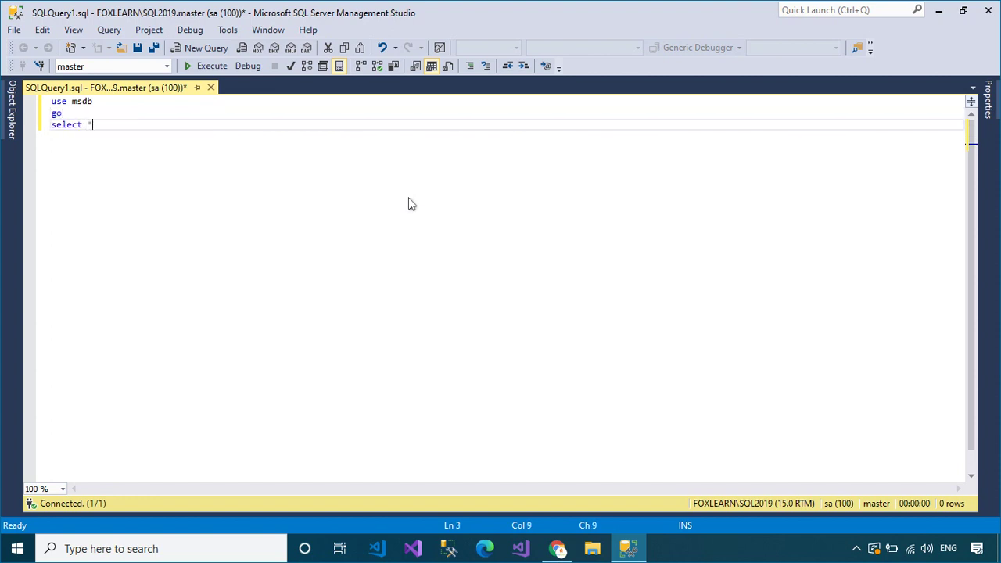
text(*from sys)
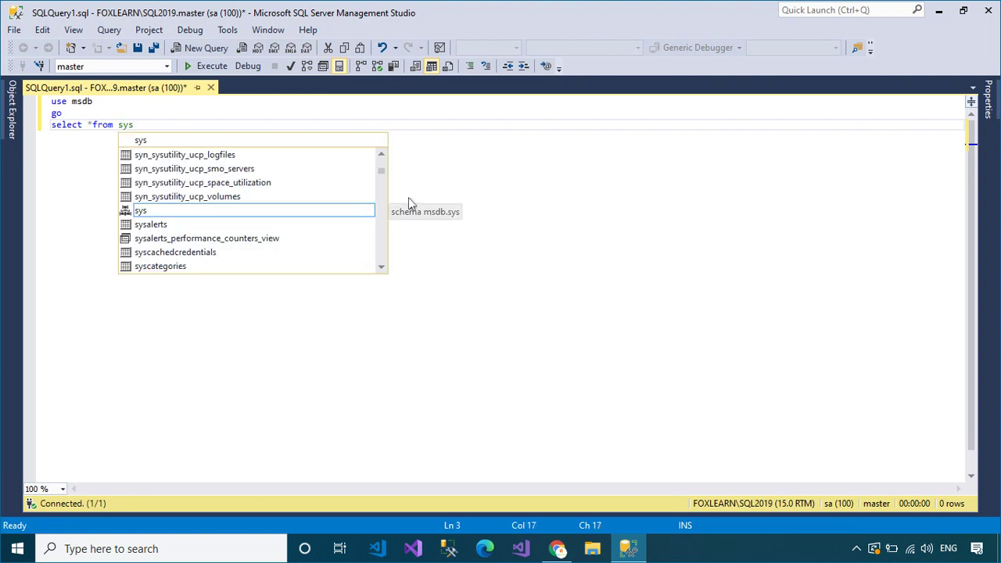
text(mai)
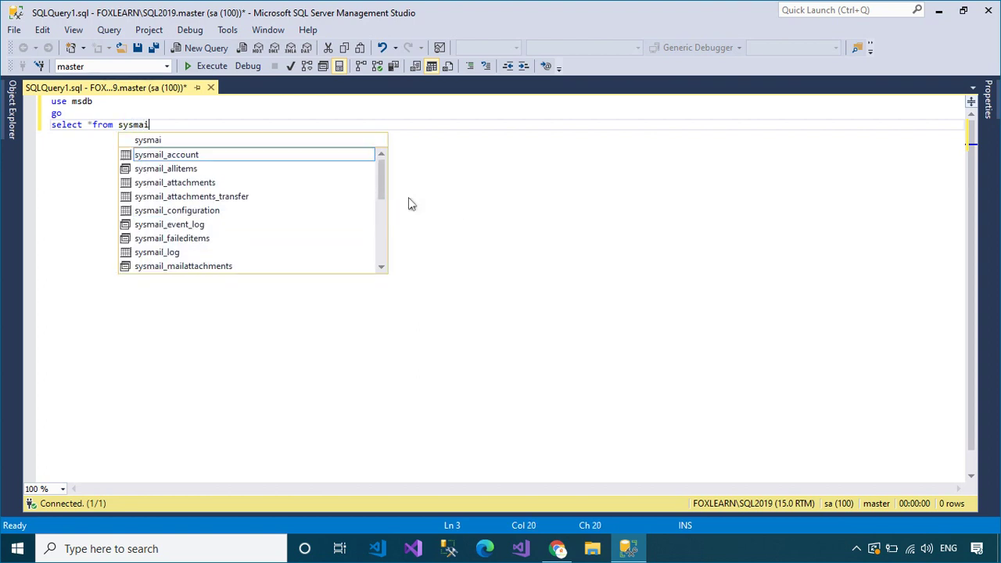
text(l_alli)
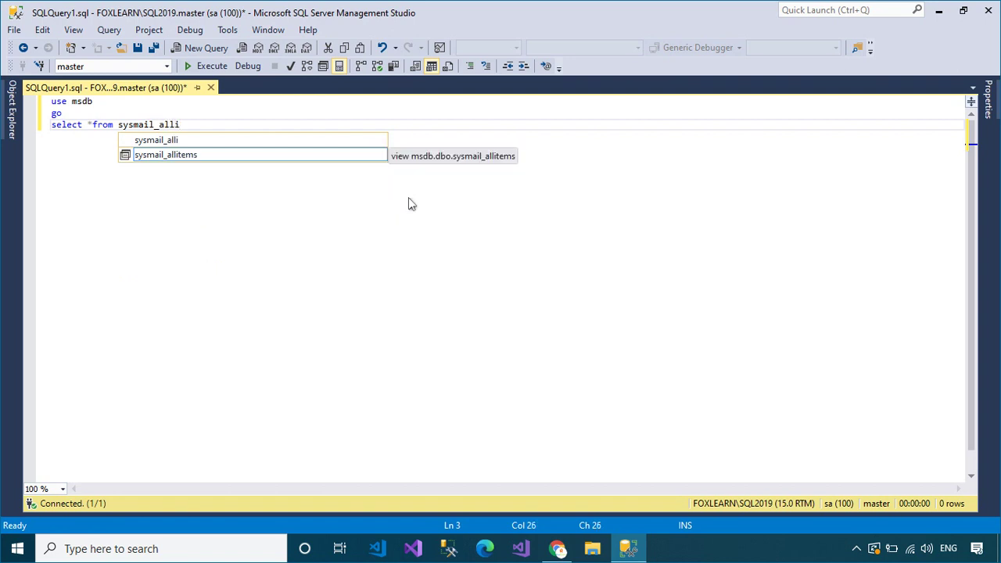
key(Down)
key(Tab)
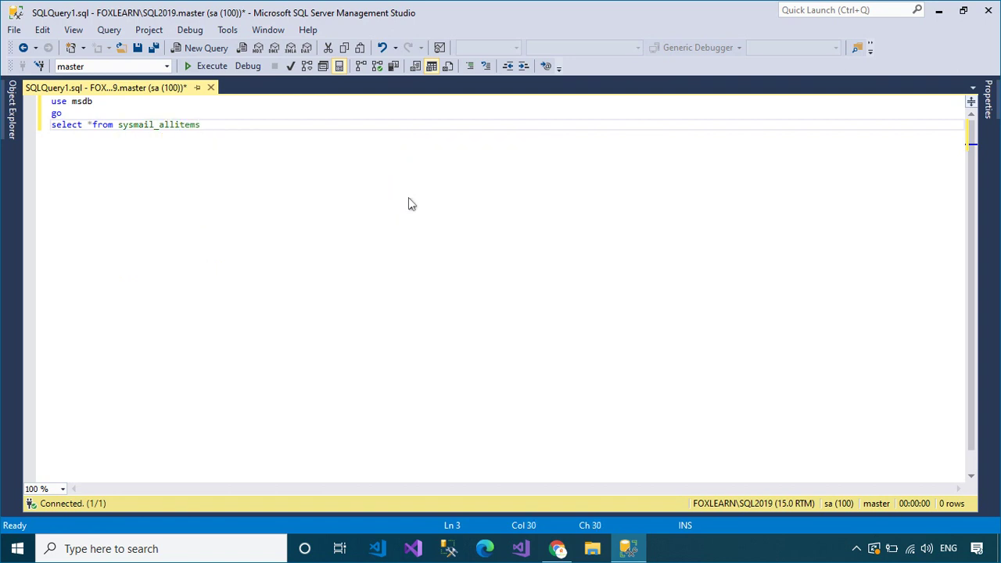
click(207, 66)
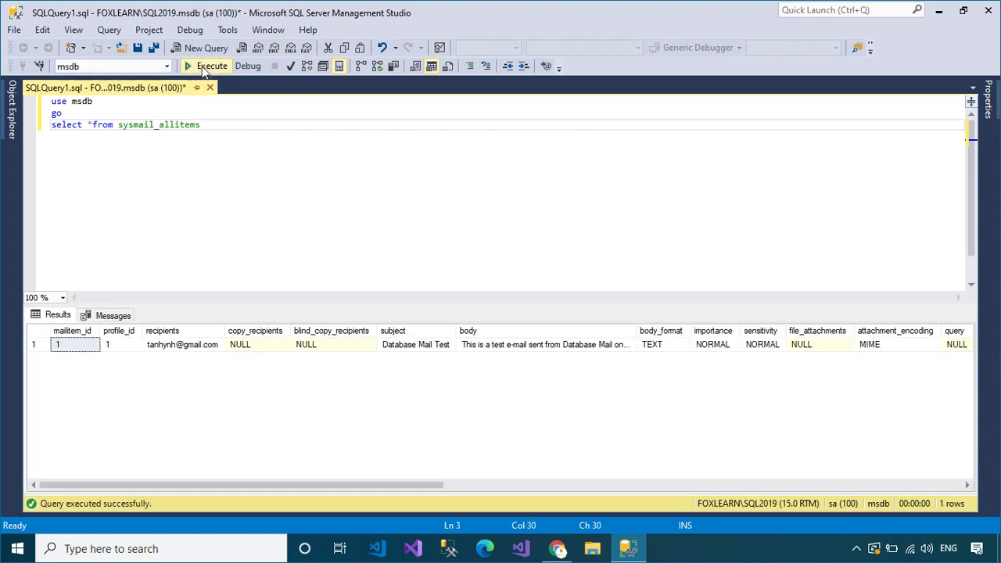